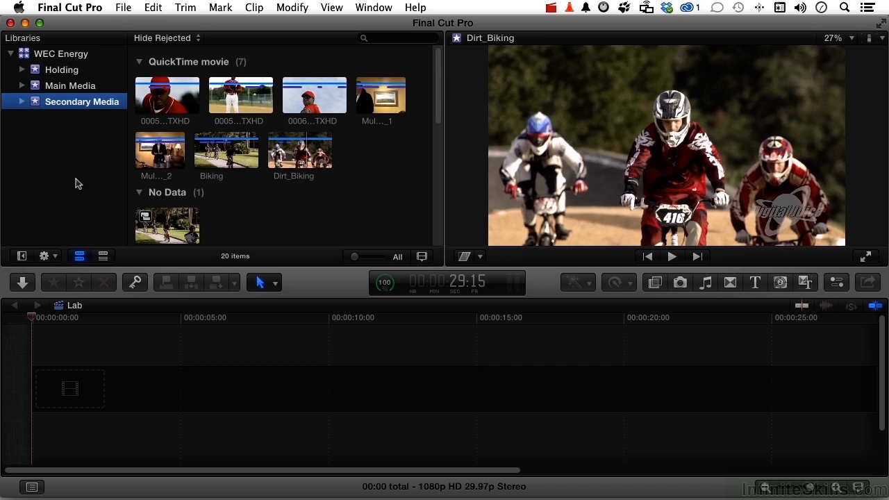
Add the Biking clip from the Bikes collection of Secondary Media to the primary storyline of the Lab project.
click(22, 102)
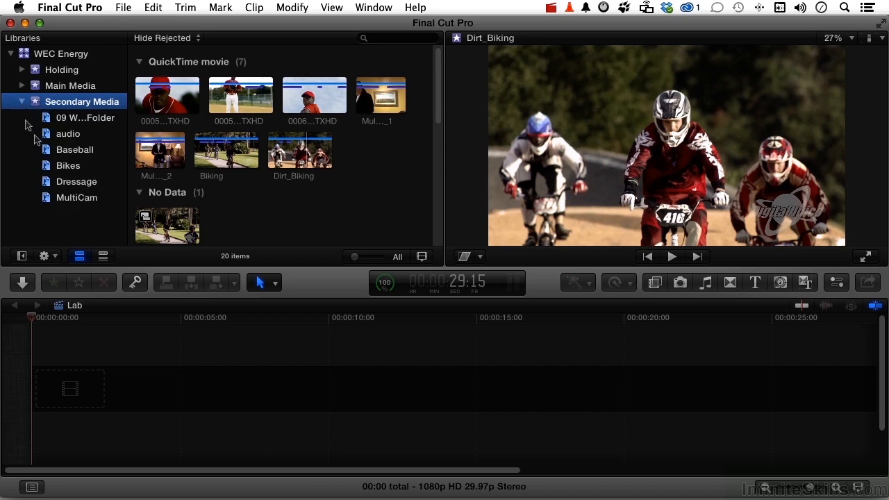
click(56, 168)
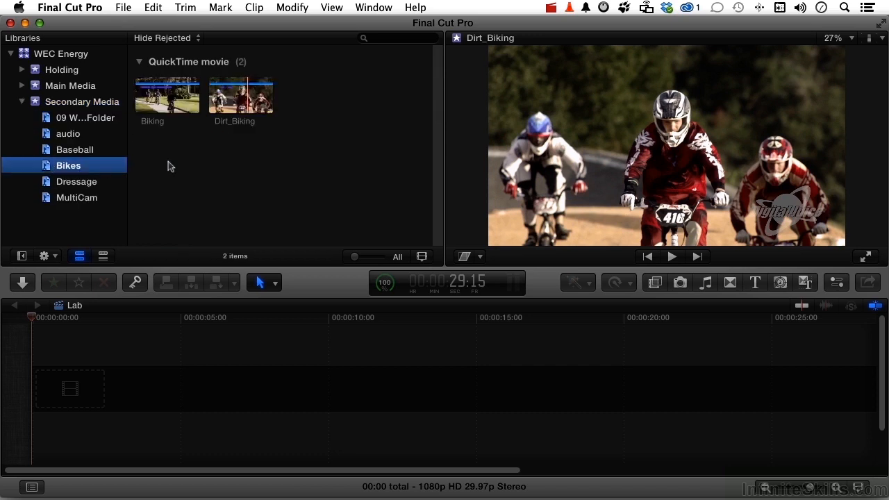
click(172, 107)
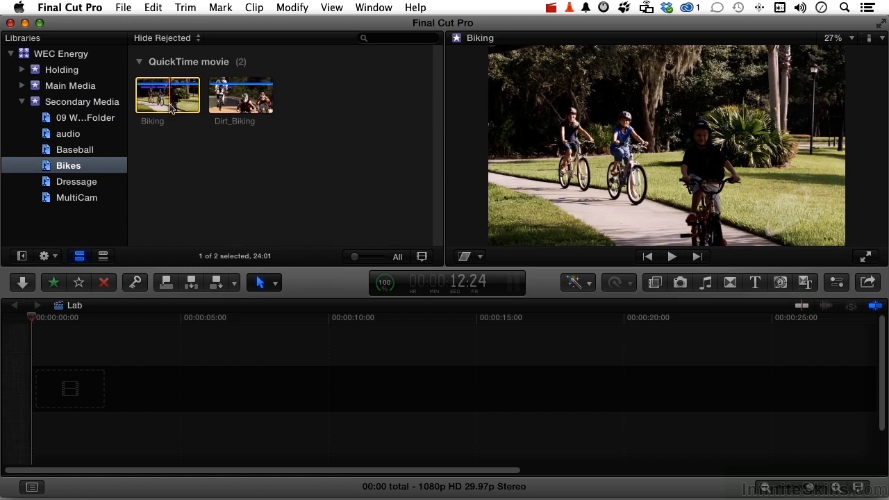
drag(172, 108, 162, 394)
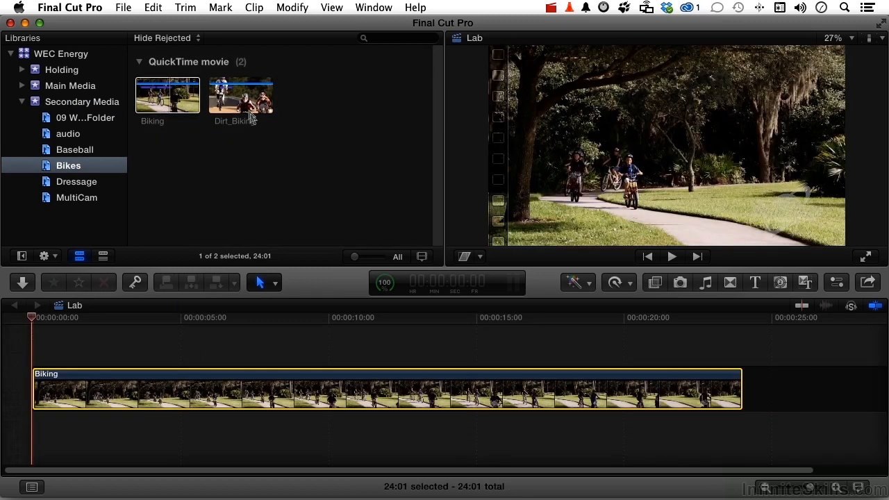
Connect the Dirt_Biking clip above the Biking clip, starting about 2 seconds in, and play part of the overlap.
click(246, 104)
drag(247, 104, 92, 353)
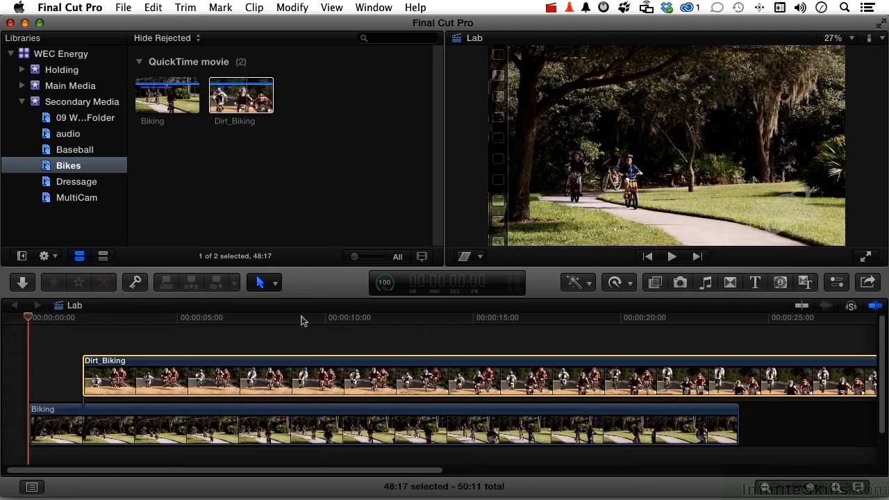
click(301, 318)
key(space)
key(space)
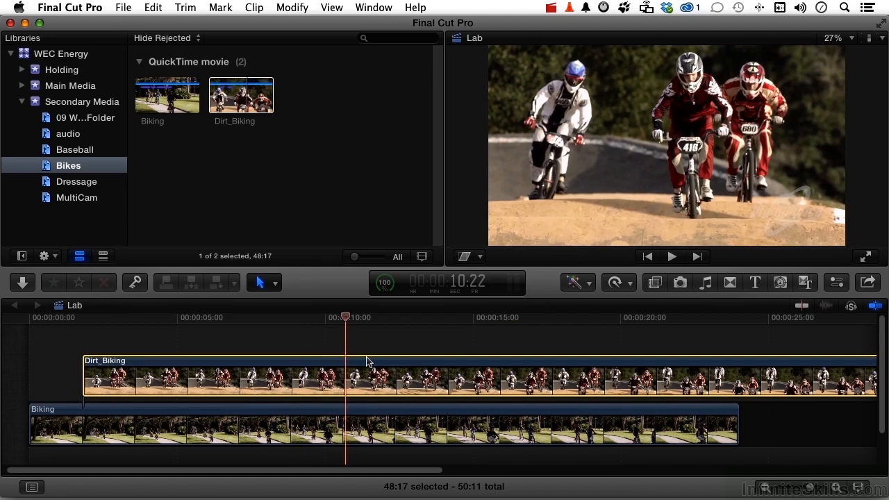
Retime the Dirt_Biking clip to Fast 2x, and speed it up further to 219% so it ends together with the Biking clip.
key(super+r)
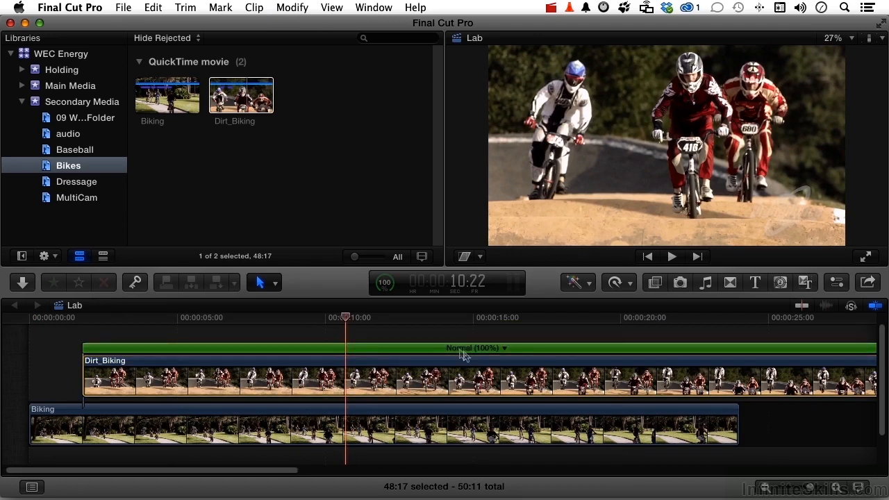
click(504, 349)
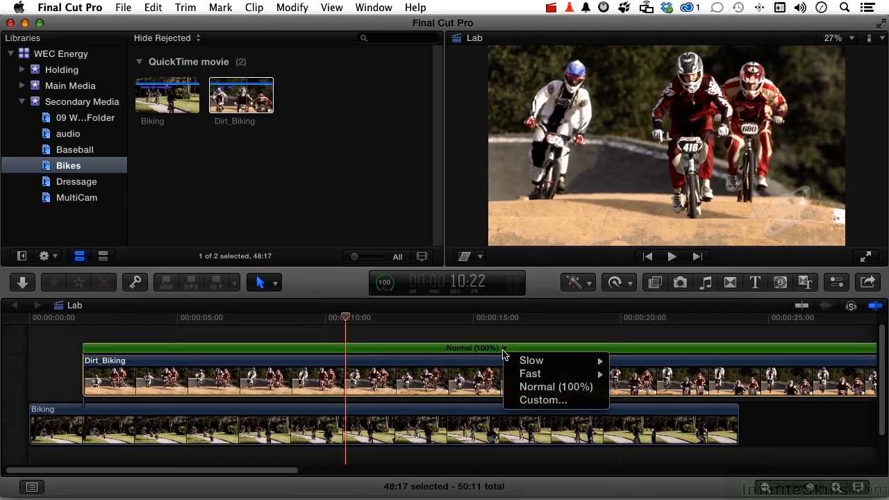
mouse_move(530, 373)
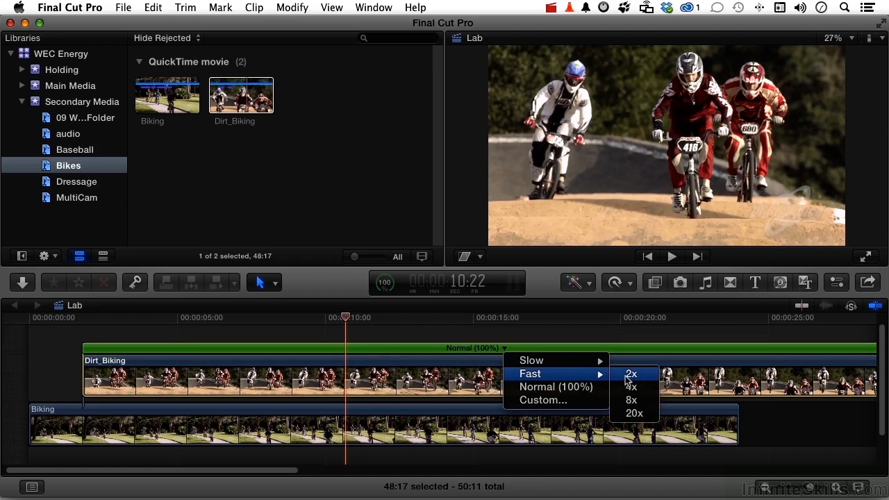
click(631, 375)
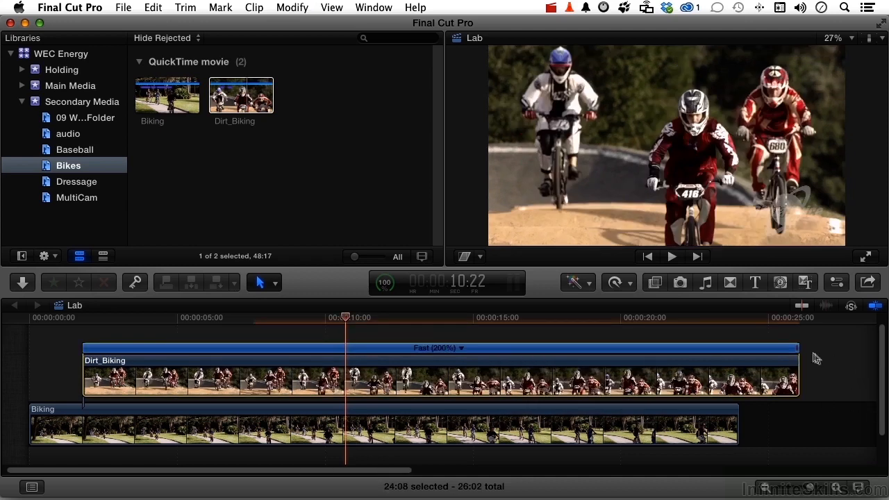
drag(799, 352, 737, 352)
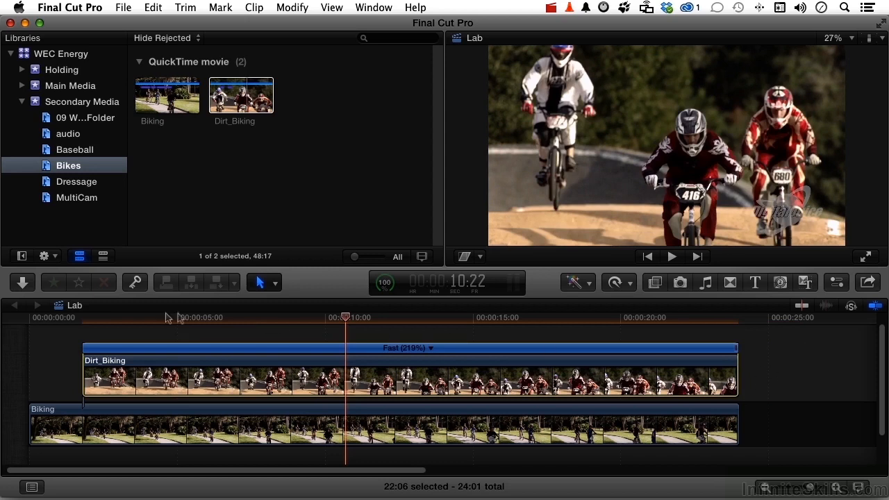
Play the stacked clips from near the start to review the retimed Dirt_Biking clip.
key(slash)
key(space)
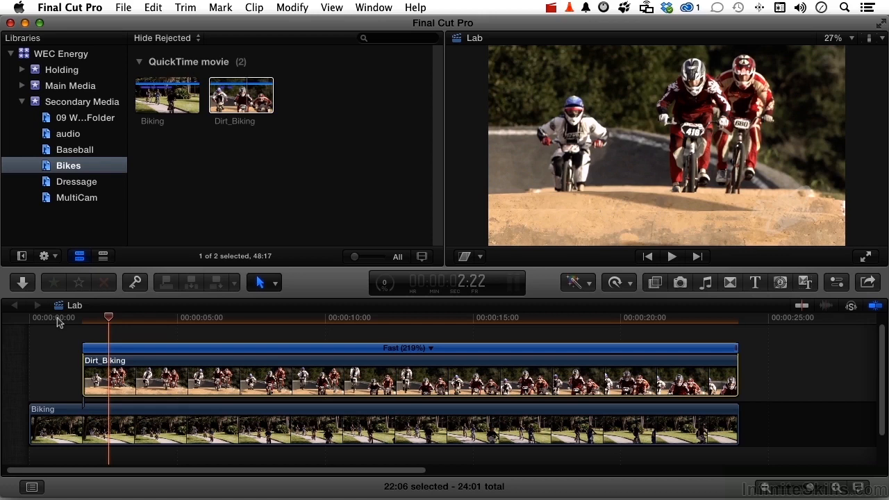
click(59, 320)
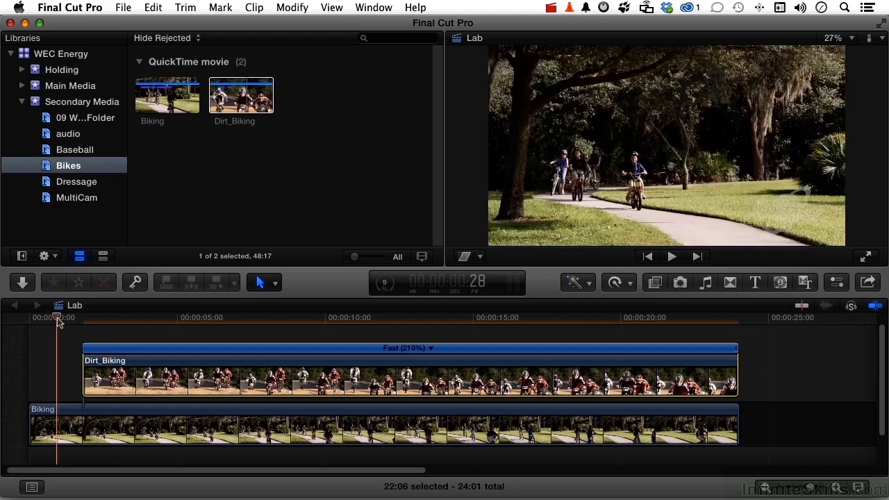
click(127, 323)
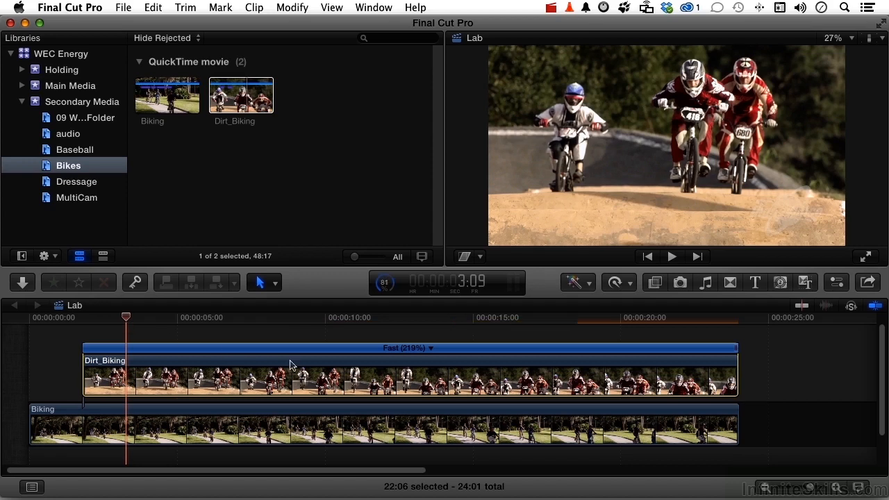
Show the compositing settings of the Dirt_Biking clip in the inspector, keeping its opacity at 100%.
click(833, 286)
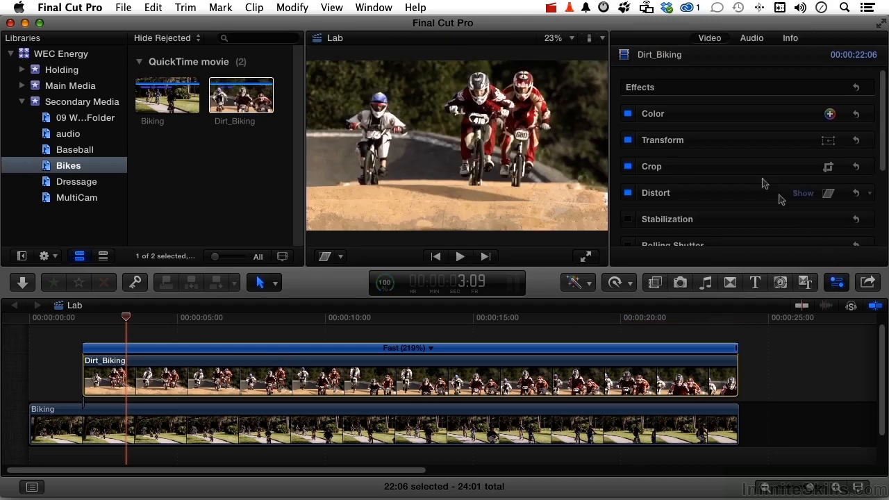
scroll(728, 159, down, 5)
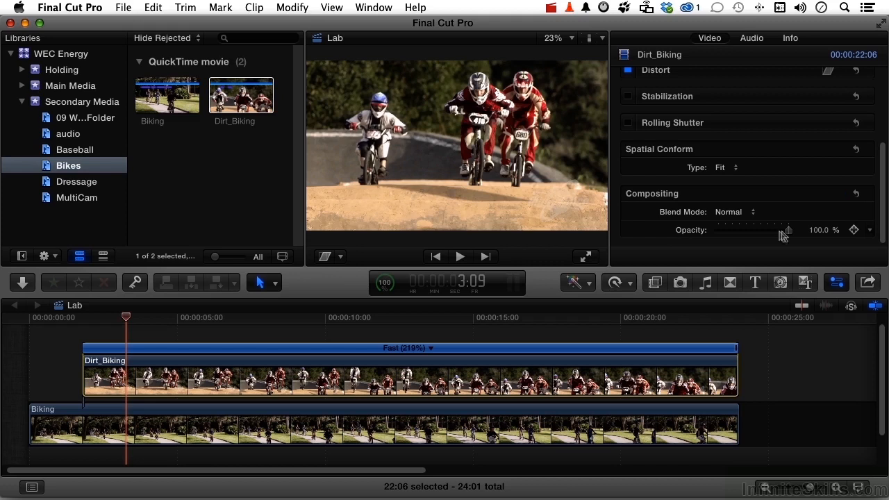
mouse_move(789, 231)
mouse_down()
mouse_move(745, 234)
mouse_move(796, 230)
mouse_up()
Try the Multiply blend mode on the Dirt_Biking clip with a short playback, and try Overlay as well.
click(746, 213)
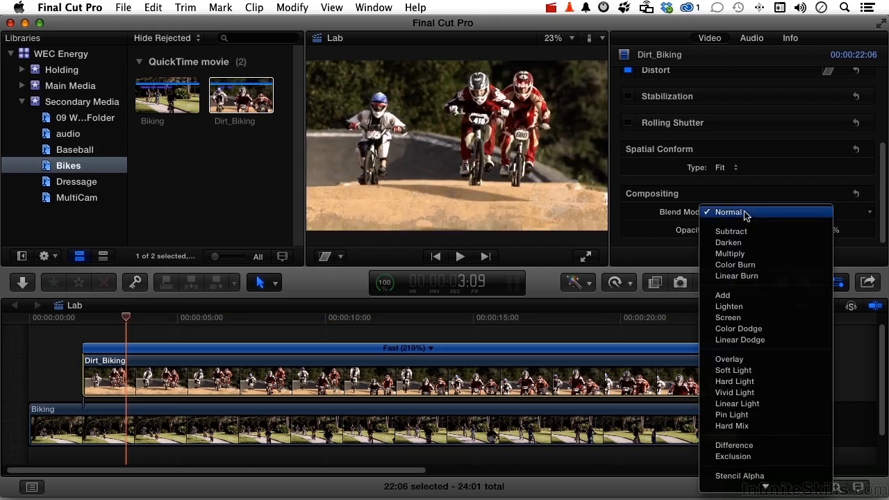
mouse_move(742, 490)
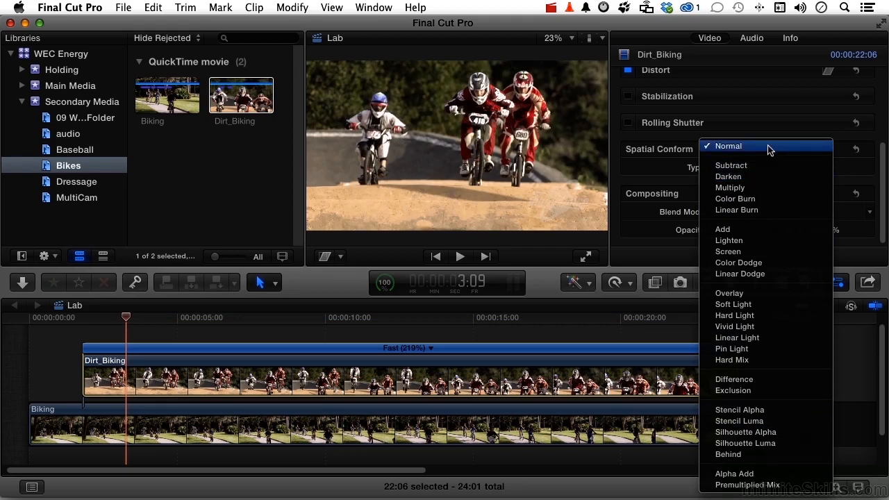
click(730, 187)
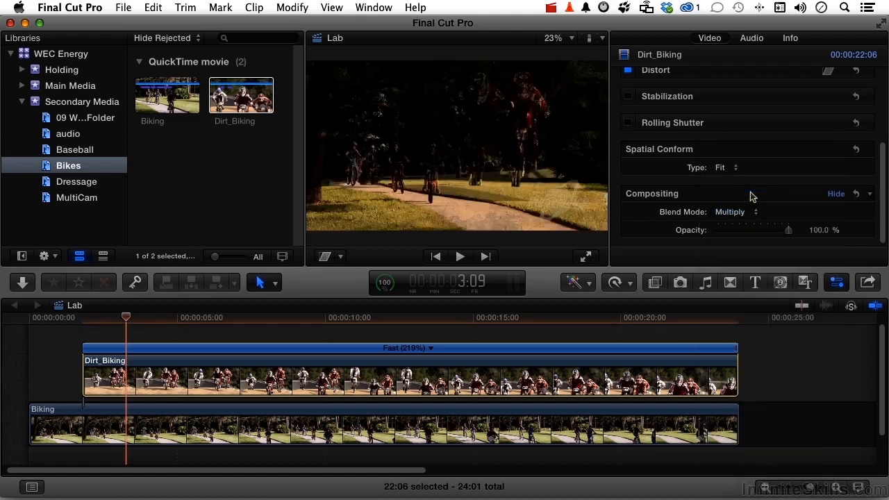
key(space)
key(space)
click(740, 212)
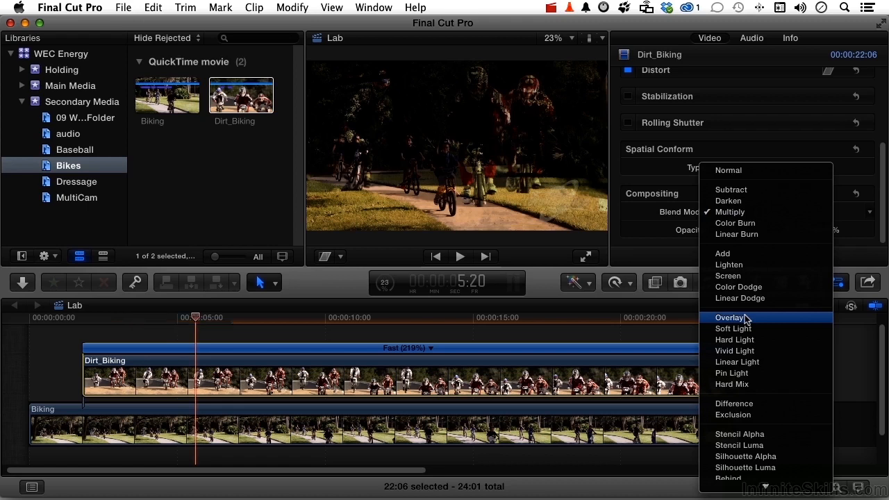
click(746, 318)
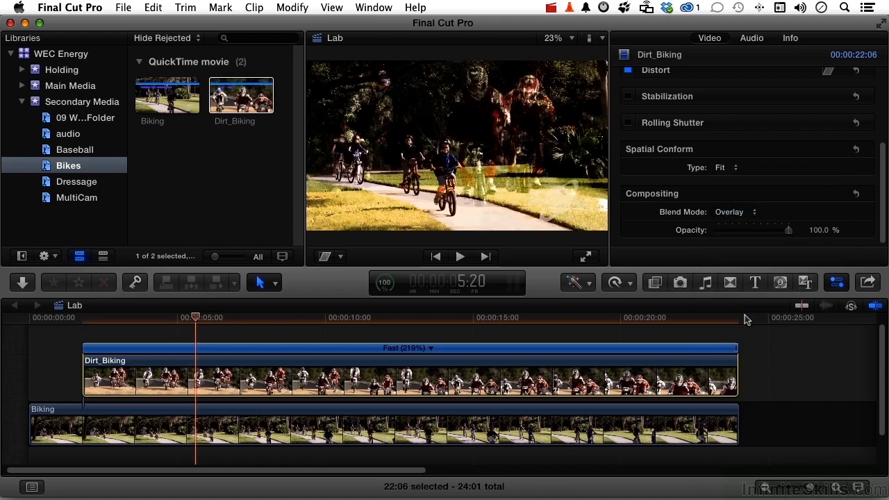
Set the blend mode of the Dirt_Biking clip to Screen and play the composite from about the 3-second mark.
click(731, 213)
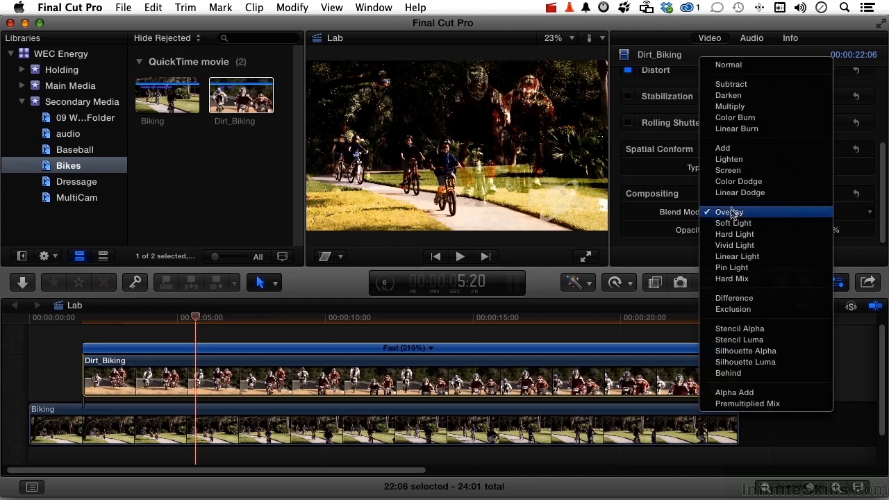
click(735, 171)
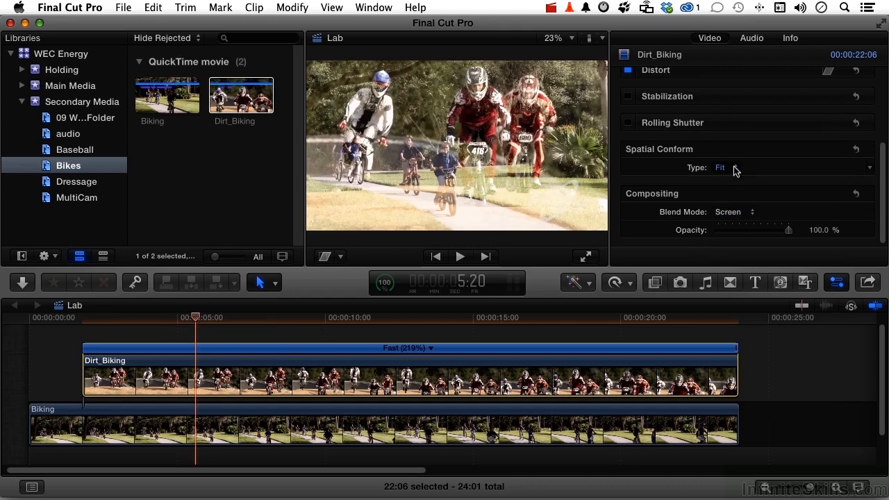
click(134, 320)
key(space)
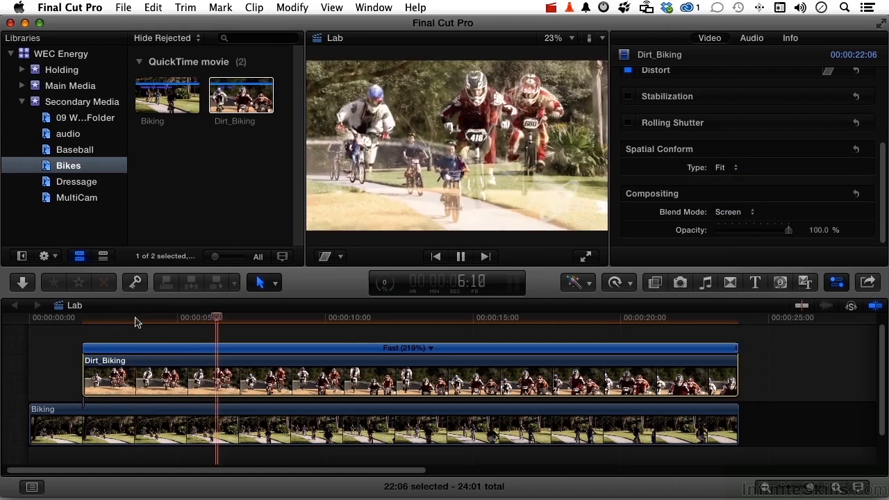
key(space)
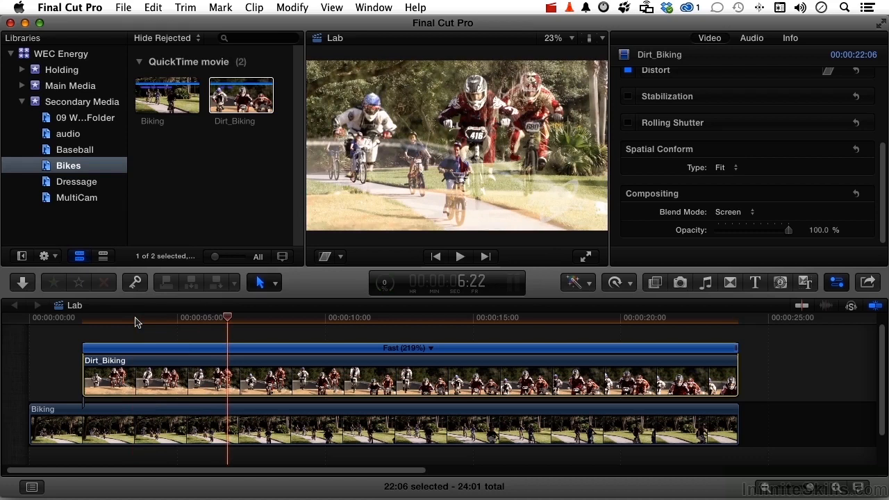
Lower the opacity of the Dirt_Biking clip to 46.76% and review the blend from near the start of the project.
mouse_move(691, 236)
key(space)
drag(788, 232, 750, 235)
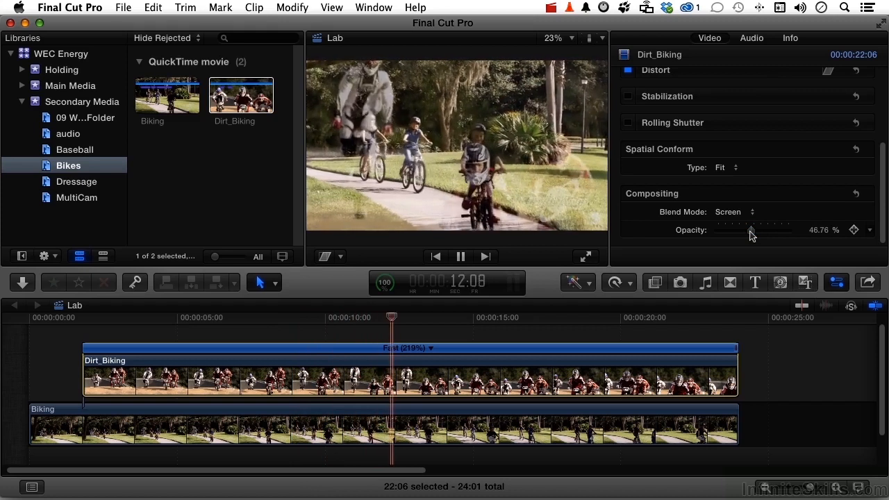
key(space)
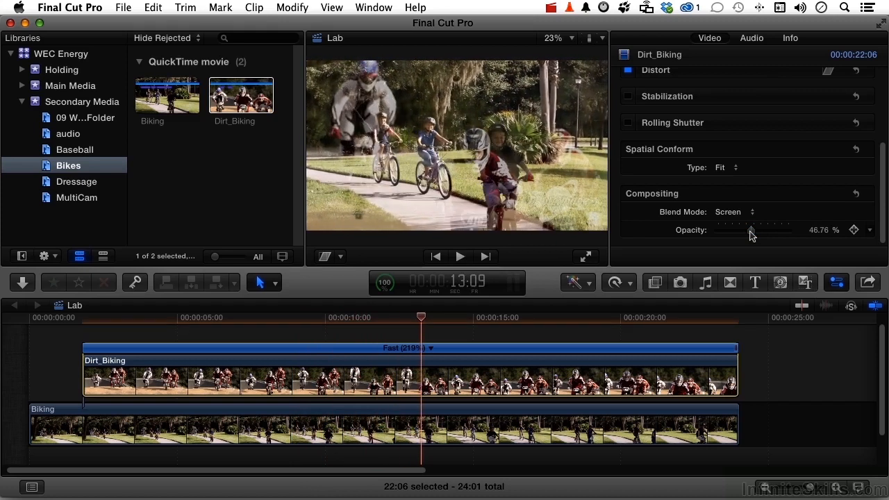
click(57, 318)
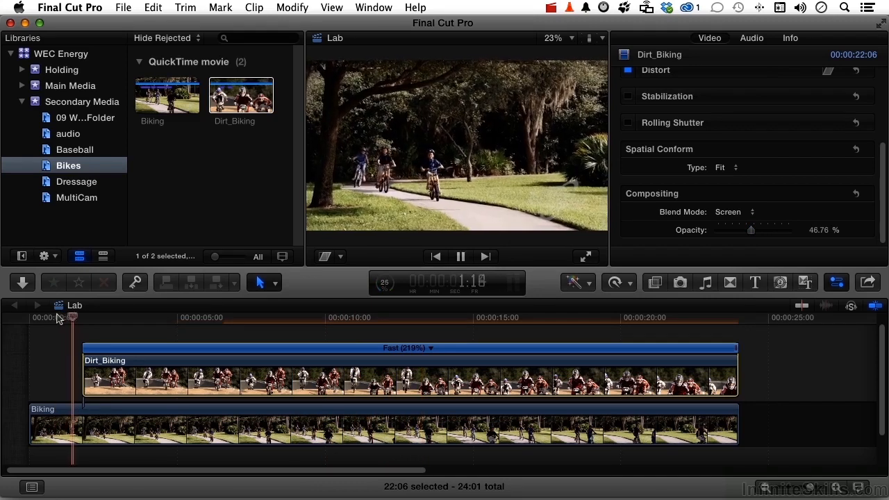
key(space)
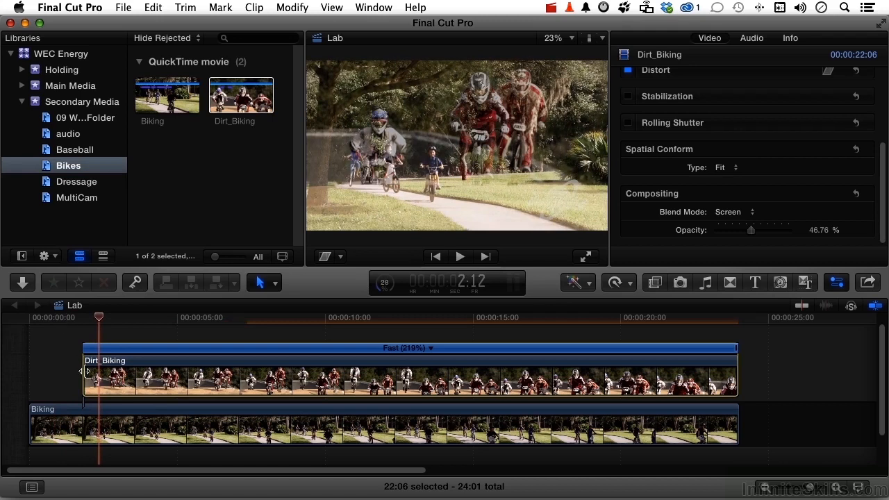
Apply a Cross Dissolve lasting 2:24 to the start of the Dirt_Biking clip, hide the inspector and play the fade-in.
click(731, 283)
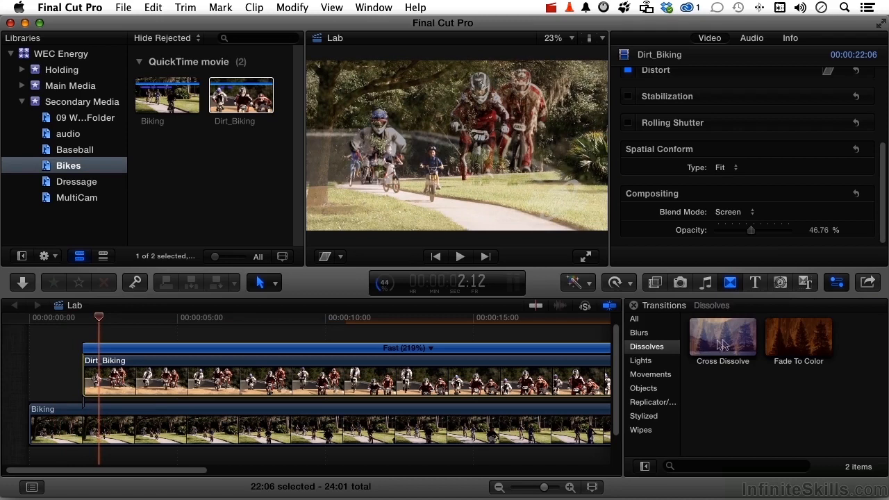
drag(723, 345, 159, 387)
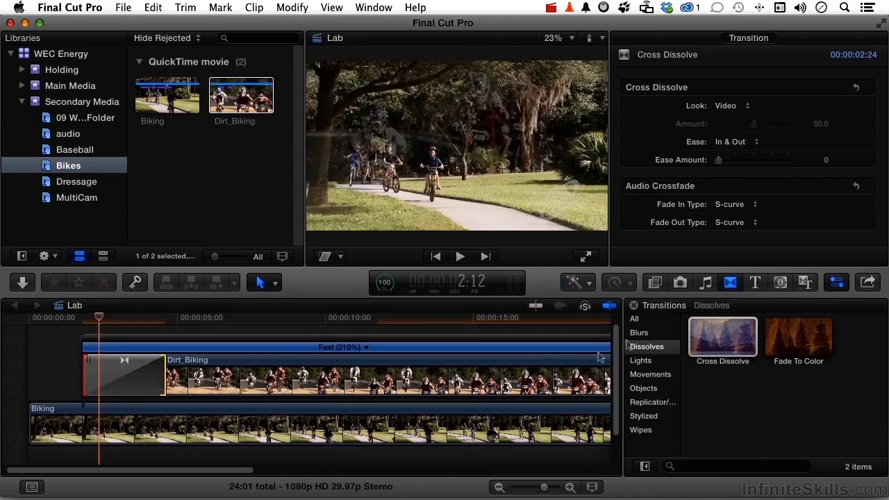
click(838, 283)
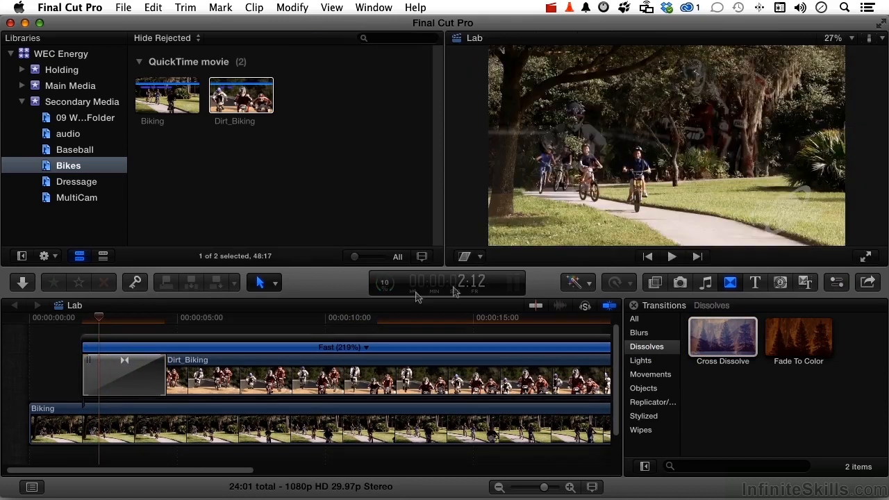
click(49, 319)
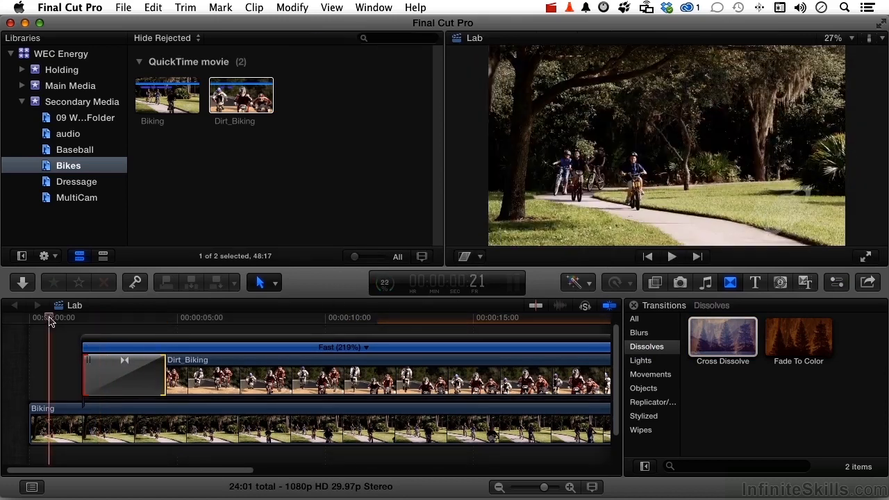
key(space)
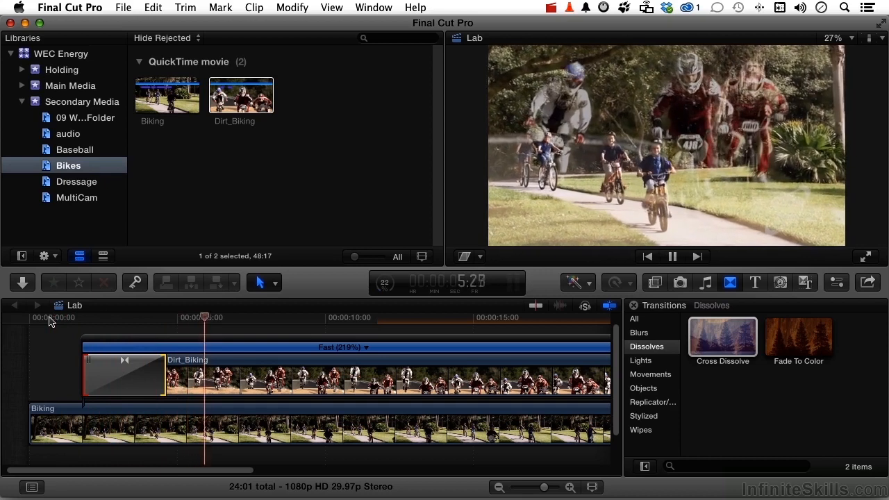
key(space)
Apply the Aged Film effect to the Biking clip and view it at about the 1-second mark.
click(129, 411)
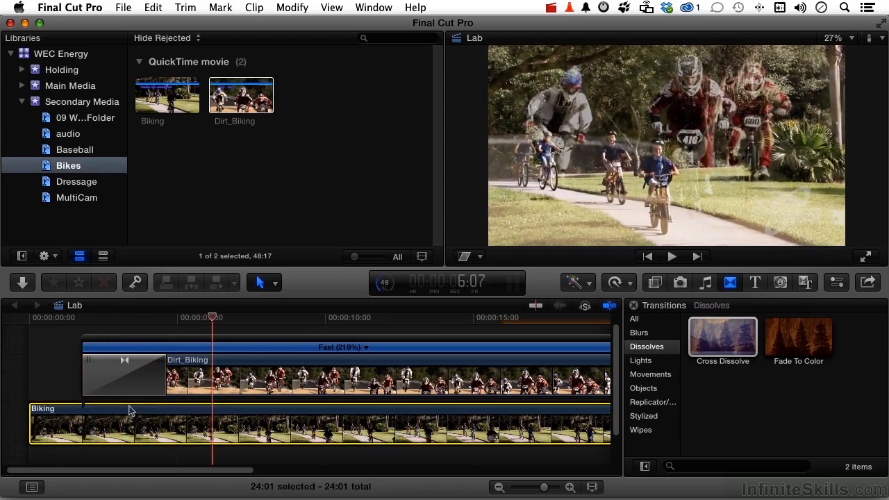
click(656, 284)
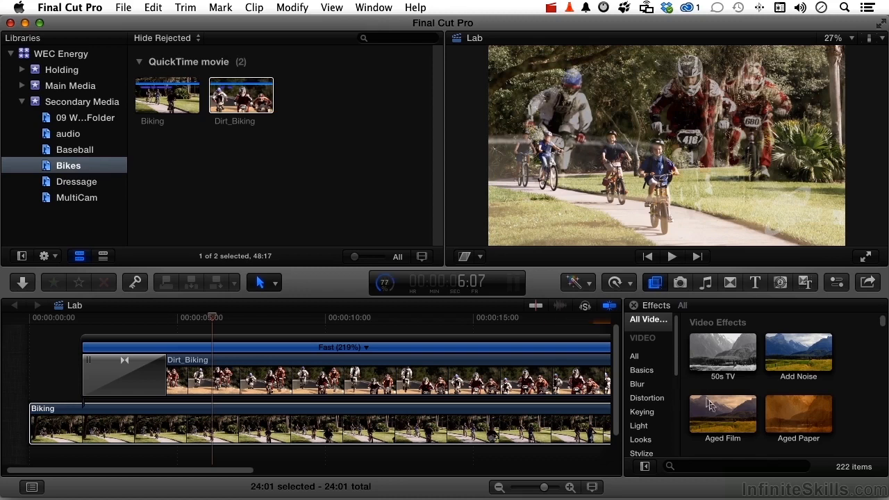
double_click(721, 415)
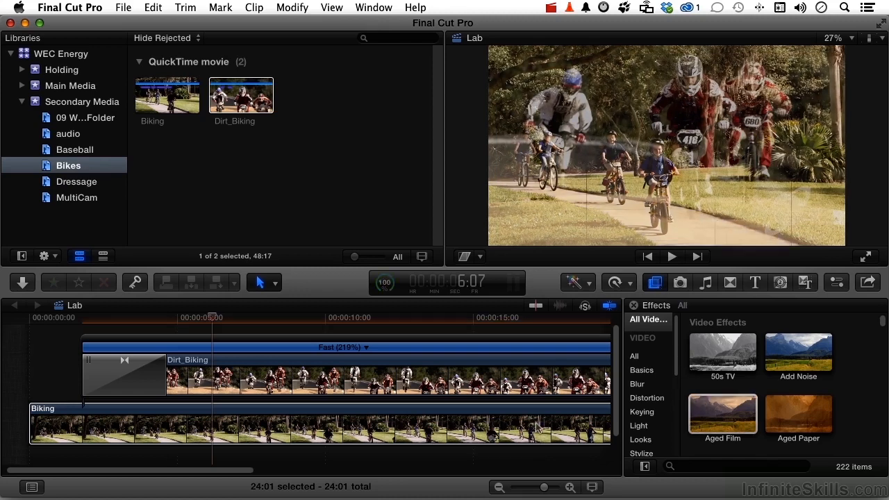
click(61, 321)
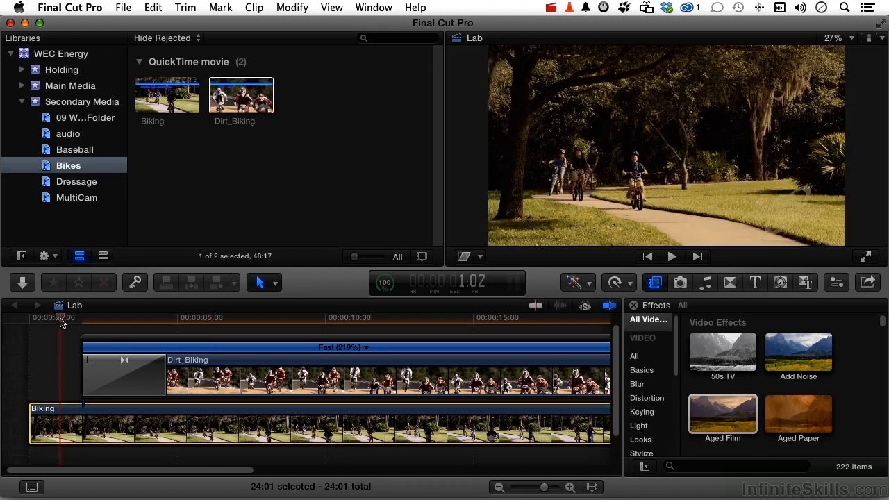
Set the Biking clip's Aged Film parameters to Scratches 14, Dust 29, Hairs 2 and Brightness Variance 0.46.
click(838, 283)
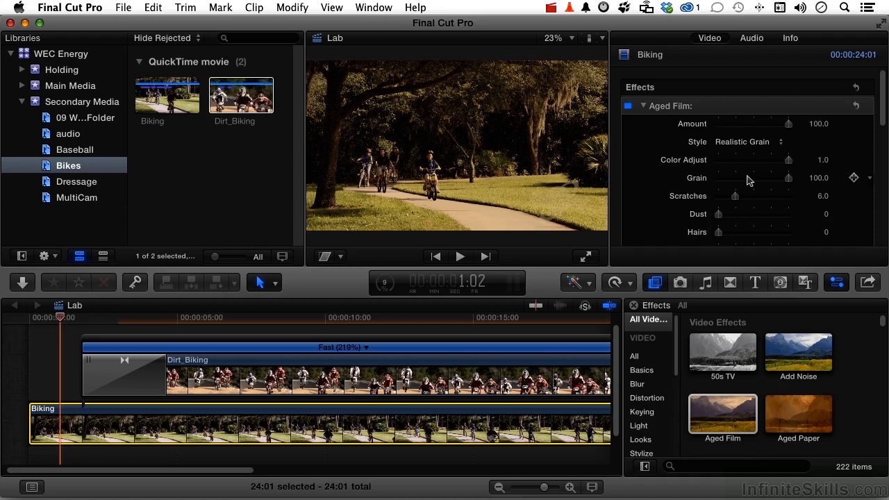
scroll(746, 177, down, 4)
drag(735, 147, 731, 186)
scroll(731, 186, down, 5)
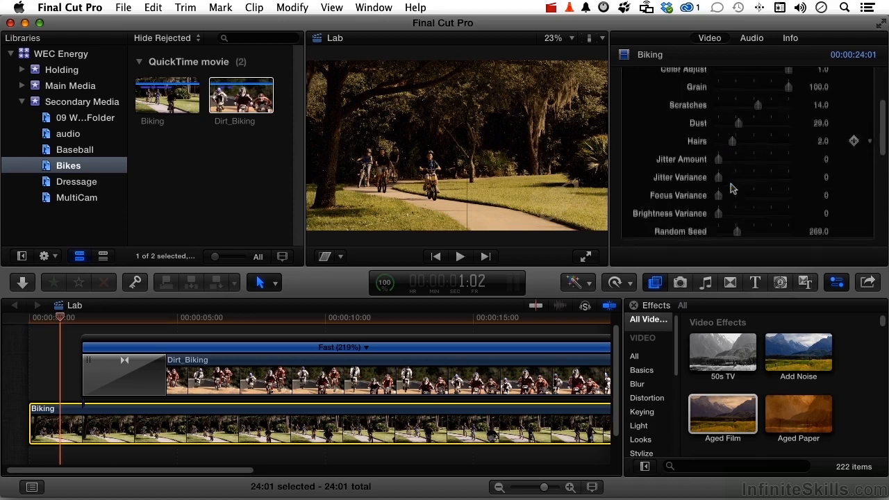
drag(720, 200, 732, 200)
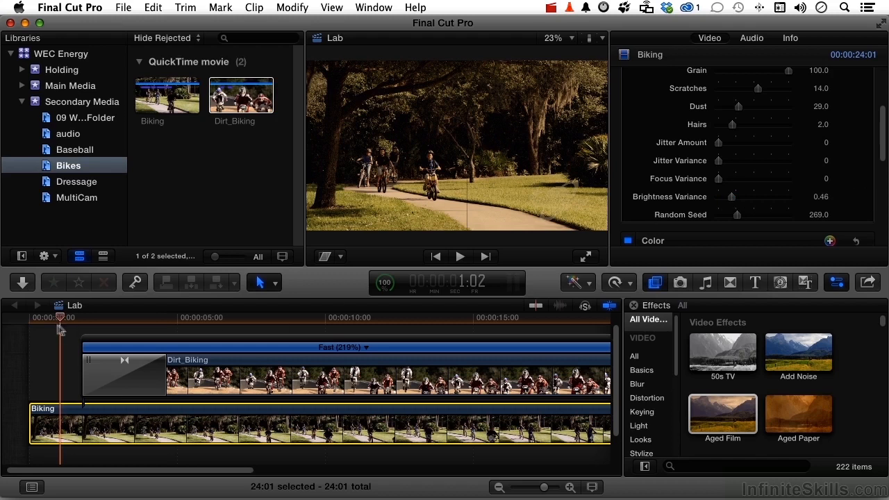
Hide the inspector and play the composite from the start of the project to about the 9-second mark.
click(28, 320)
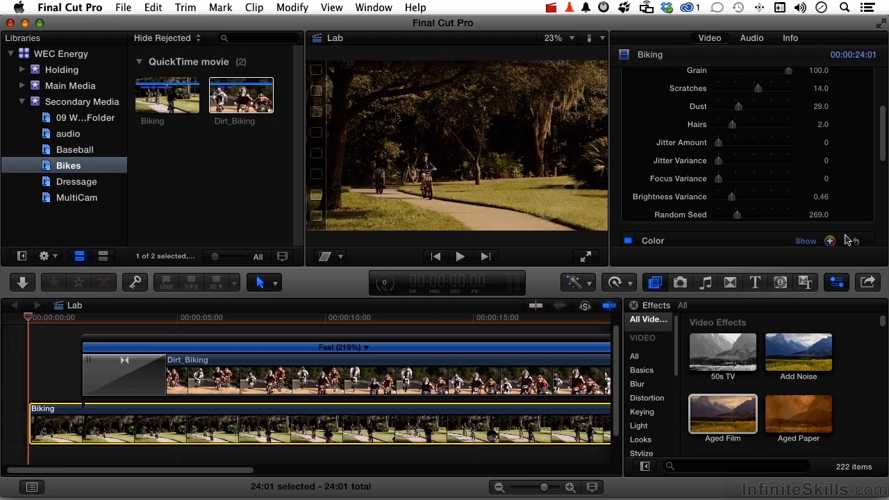
click(838, 284)
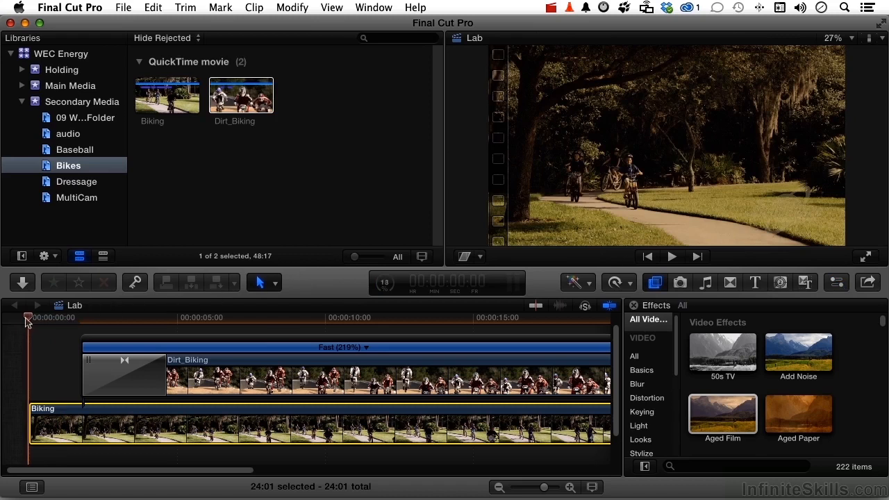
key(space)
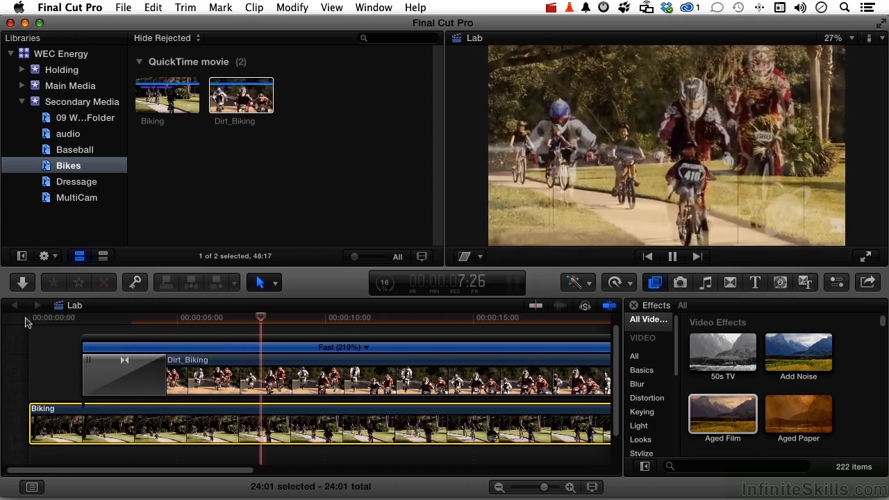
key(space)
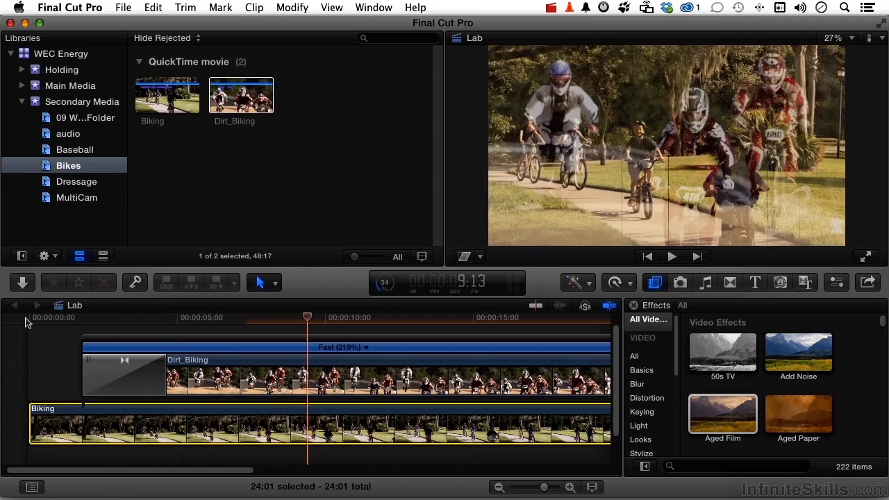